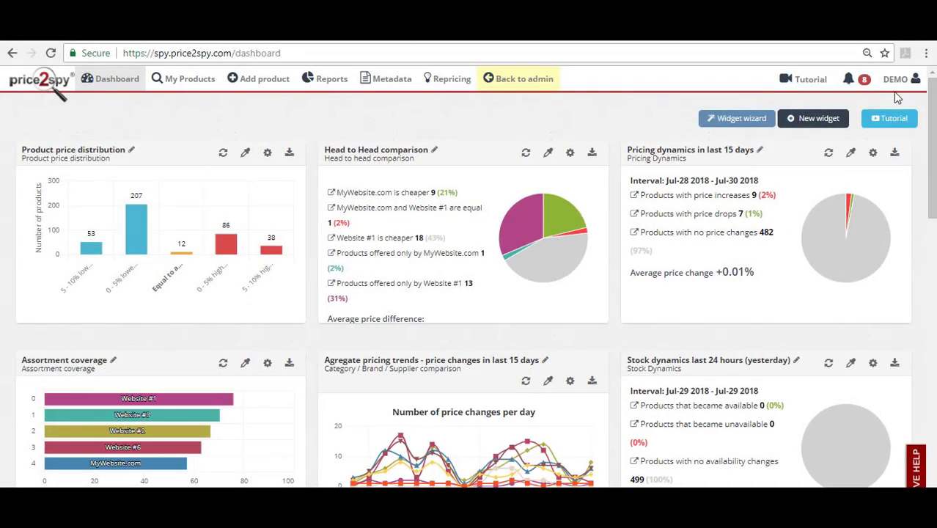
- Pick Price Matrix report under Run reports now and open it in Excel
mouse_move(323, 82)
left_click(320, 109)
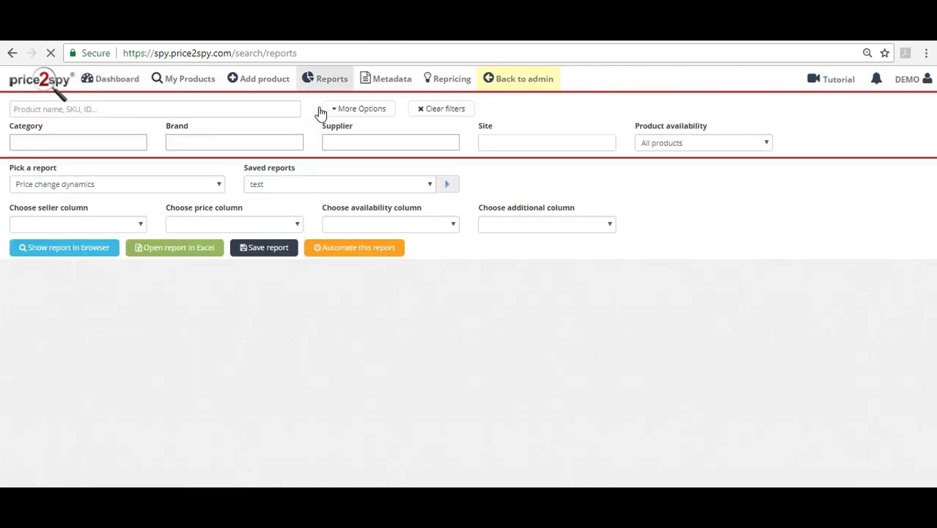
left_click(116, 191)
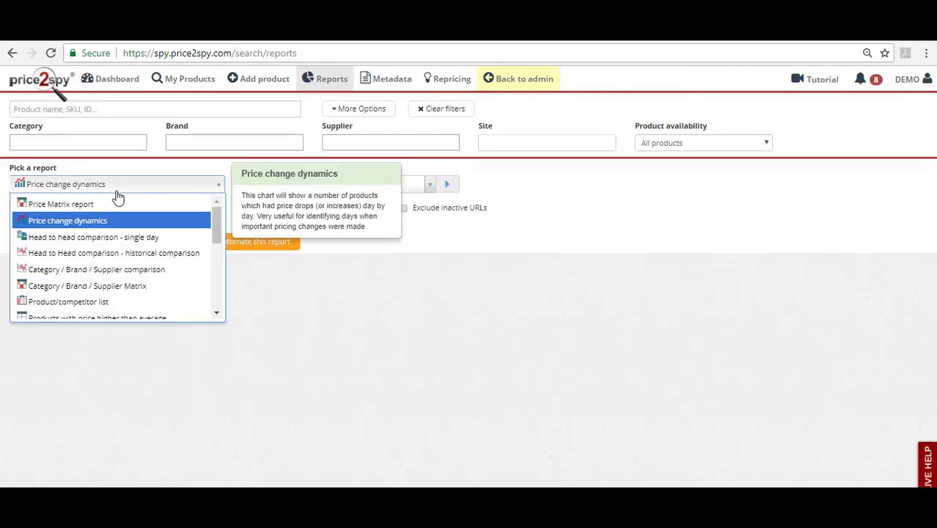
left_click(90, 204)
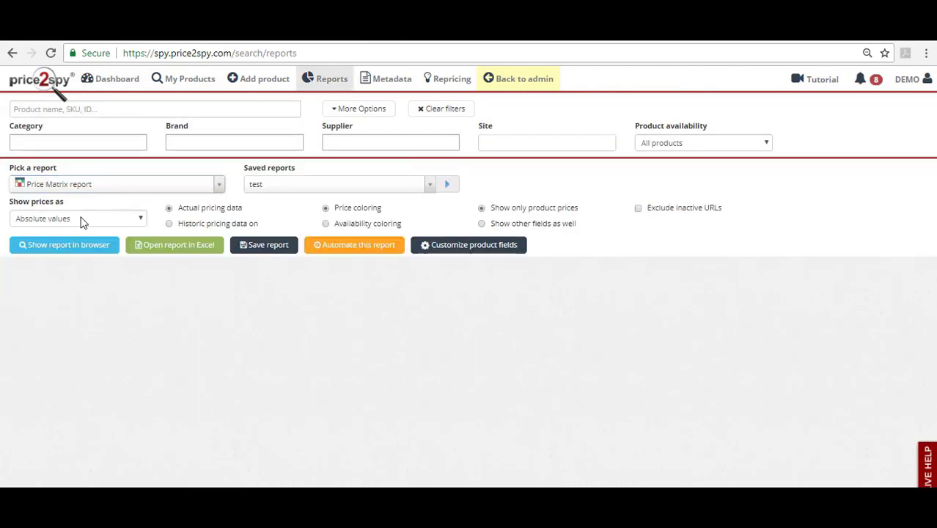
left_click(186, 246)
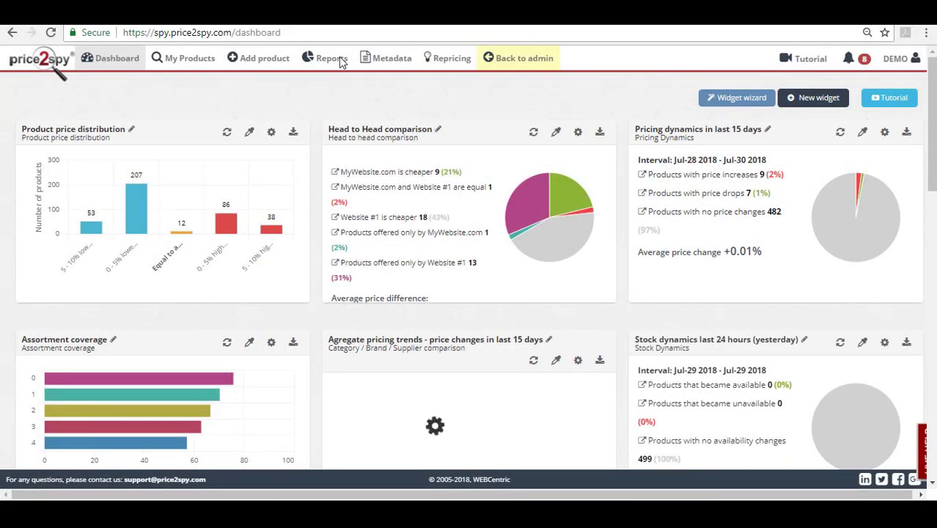
- Select the Price Matrix report on the Run reports now page
left_click(341, 62)
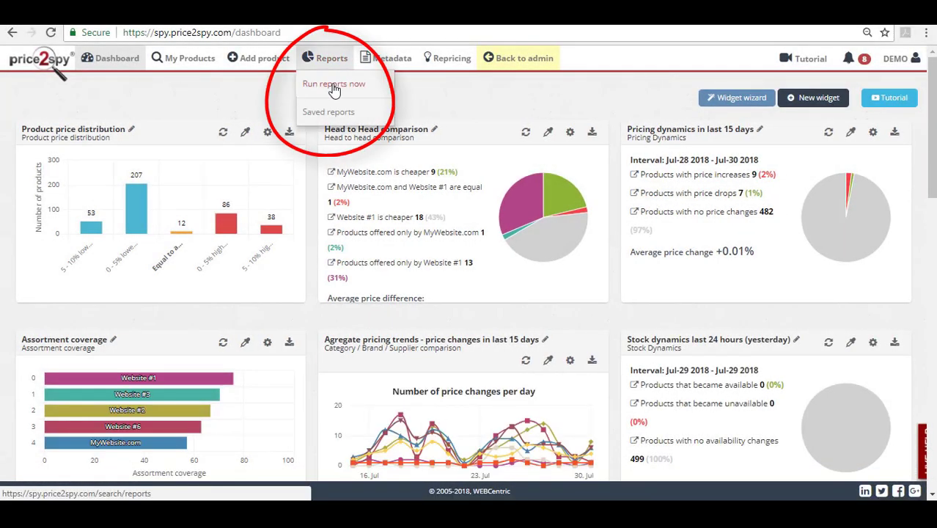
left_click(328, 85)
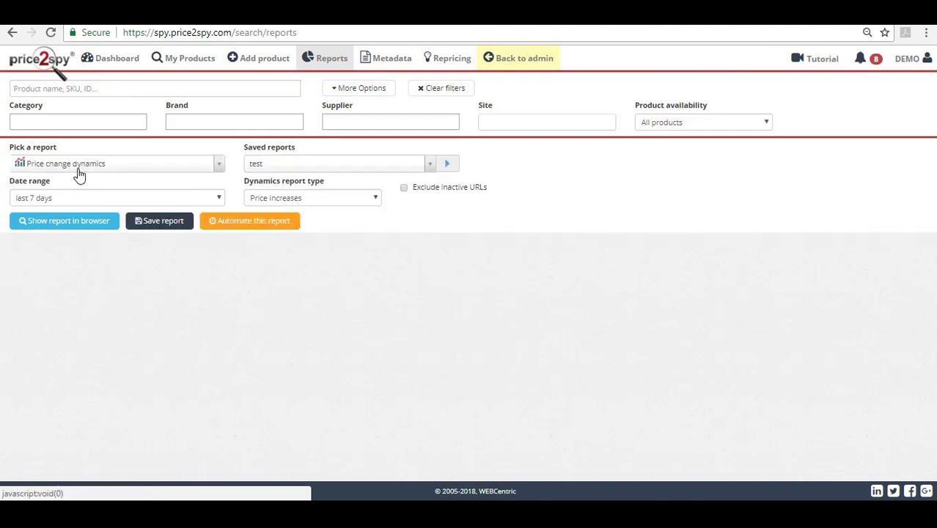
left_click(77, 166)
left_click(72, 182)
- Review the category, brand, supplier and site filter lists, leaving them unfiltered
left_click(107, 121)
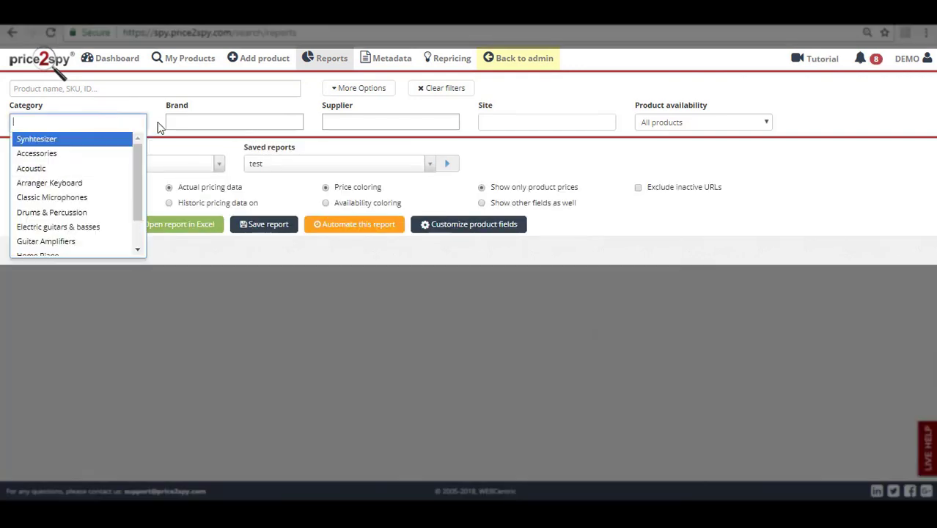
left_click(210, 121)
left_click(361, 123)
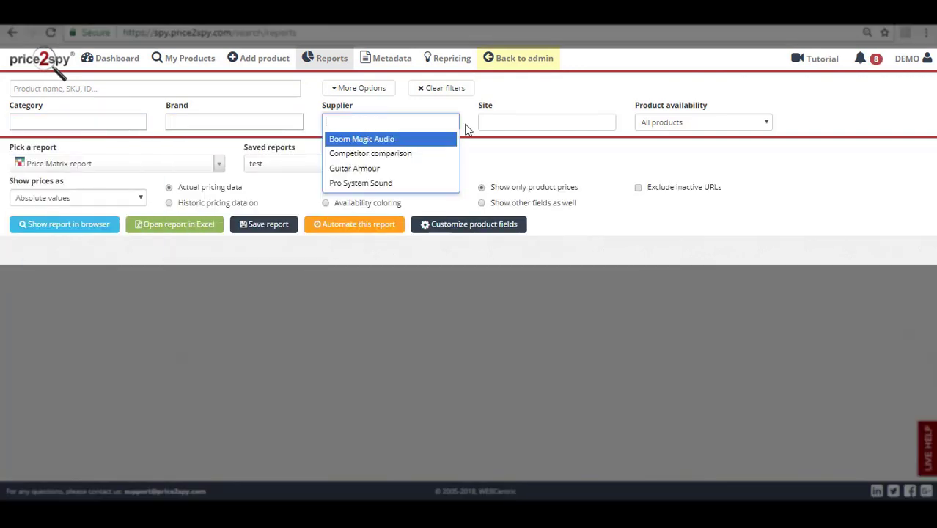
left_click(526, 123)
left_click(365, 247)
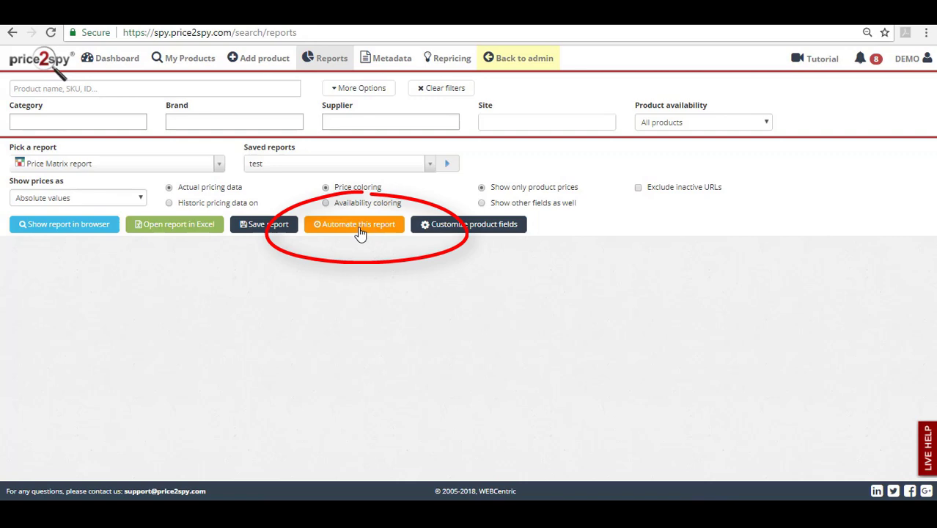
- Start automating the Price Matrix report and name it 'test'
left_click(359, 232)
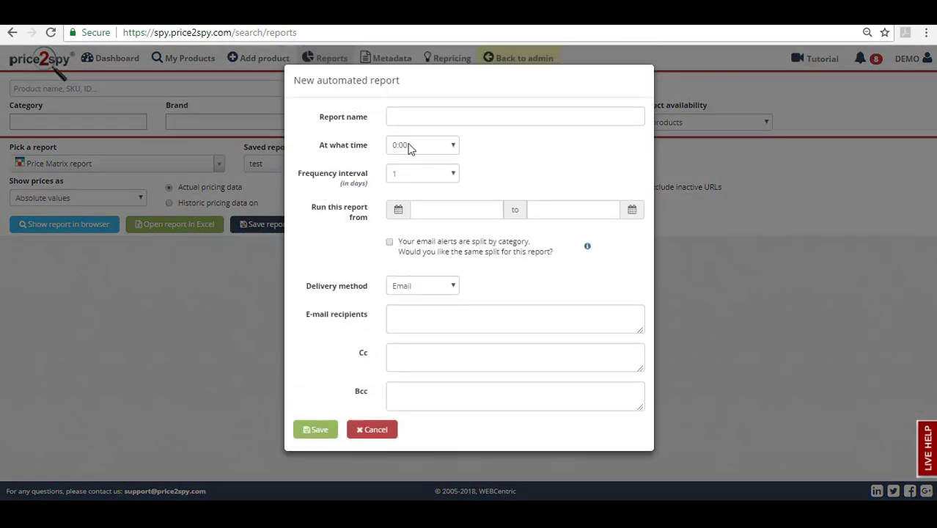
left_click(410, 117)
type("test")
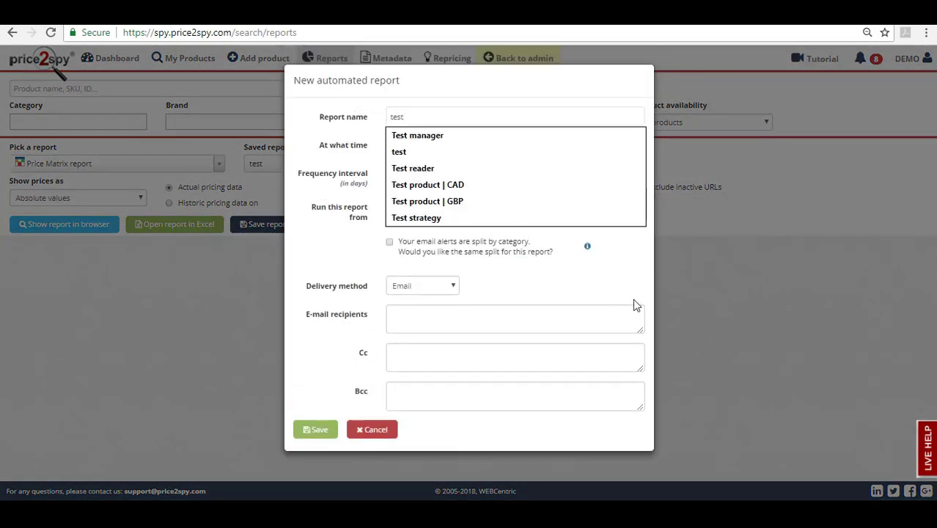
left_click(643, 289)
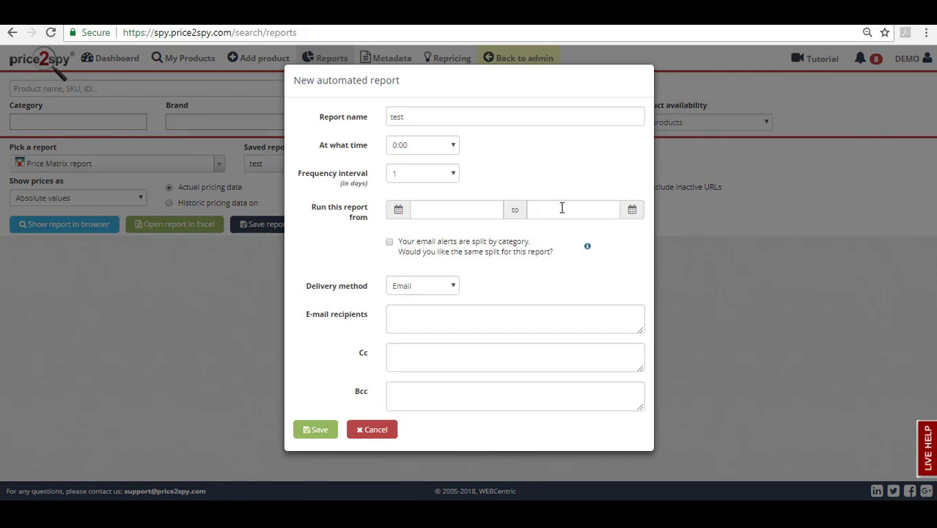
- Schedule the report for 9:00 with a 7-day frequency interval
left_click(448, 149)
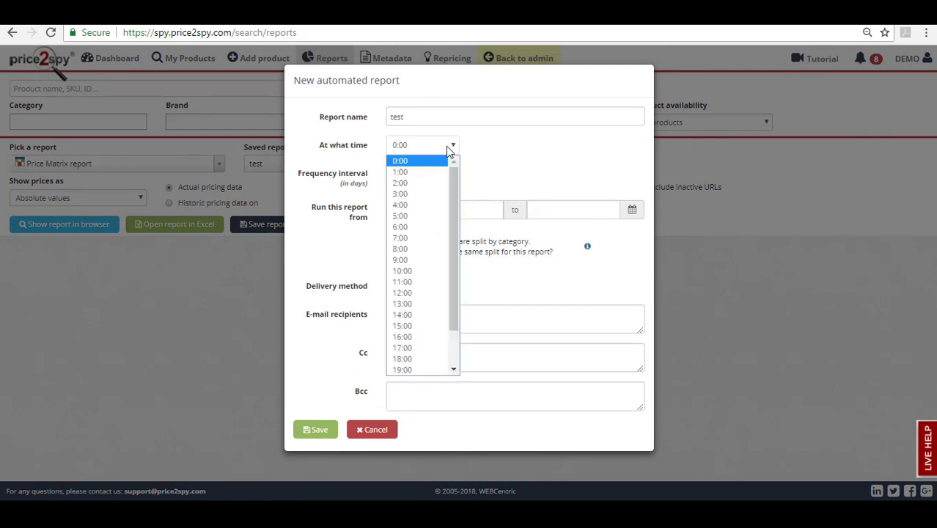
key("Escape")
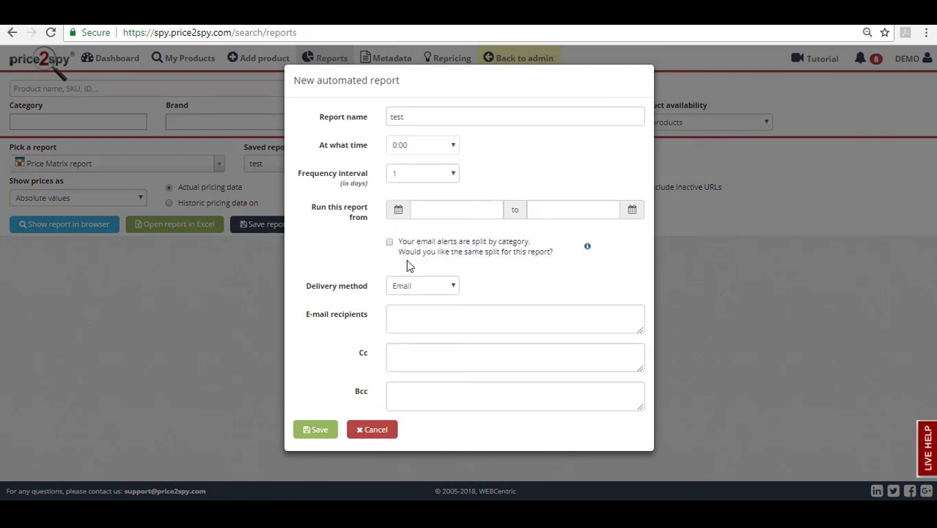
left_click(451, 177)
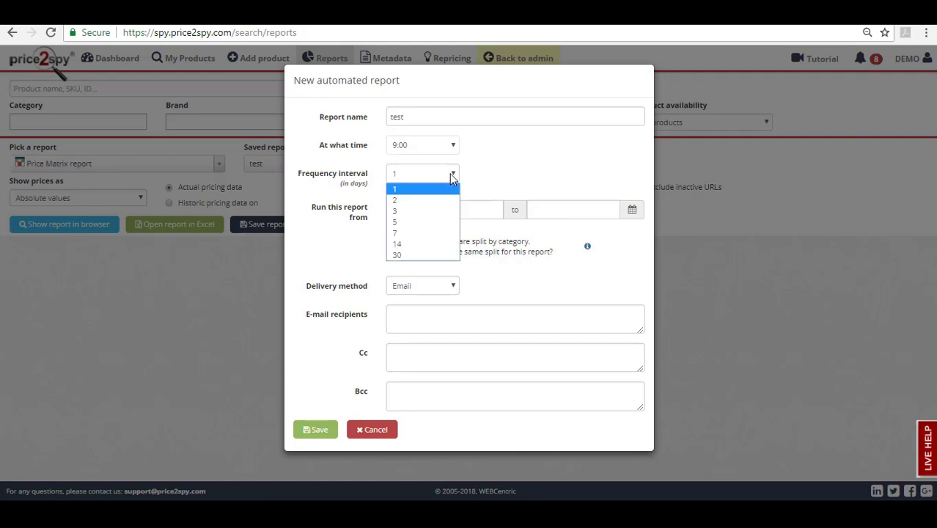
left_click(430, 234)
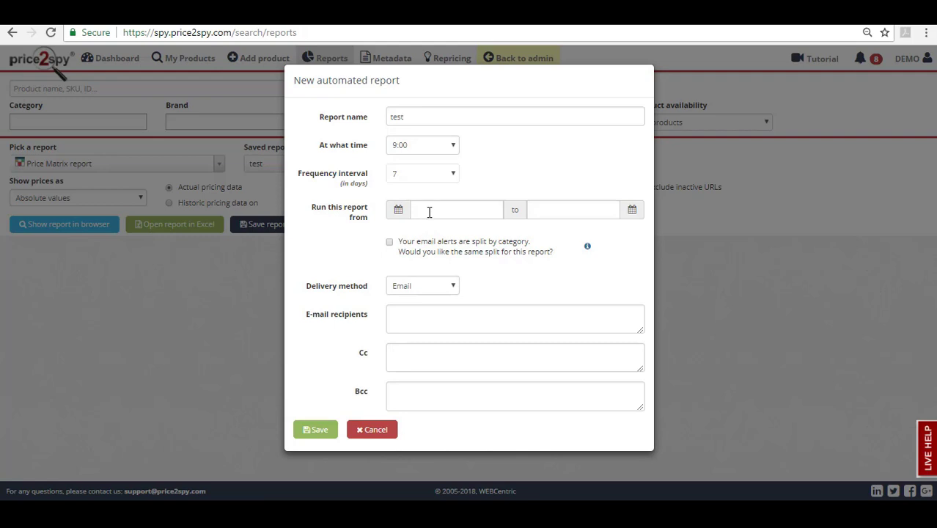
- Try start date 1 August 2018 and end date 4 August 2018, then clear both dates
left_click(429, 212)
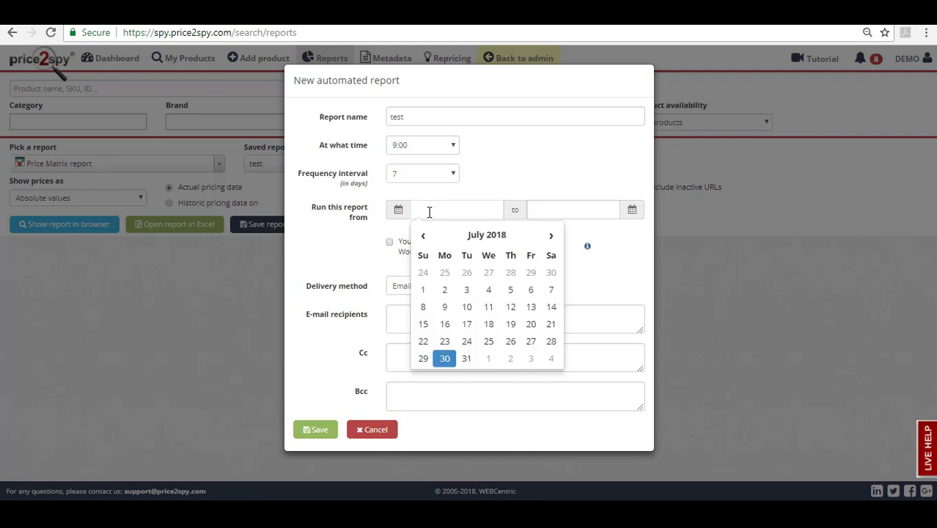
left_click(488, 360)
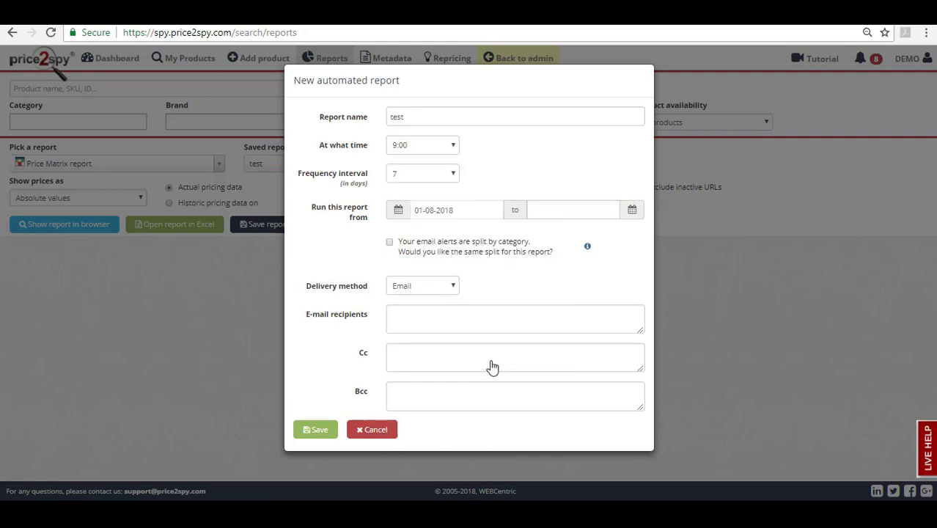
left_click(551, 214)
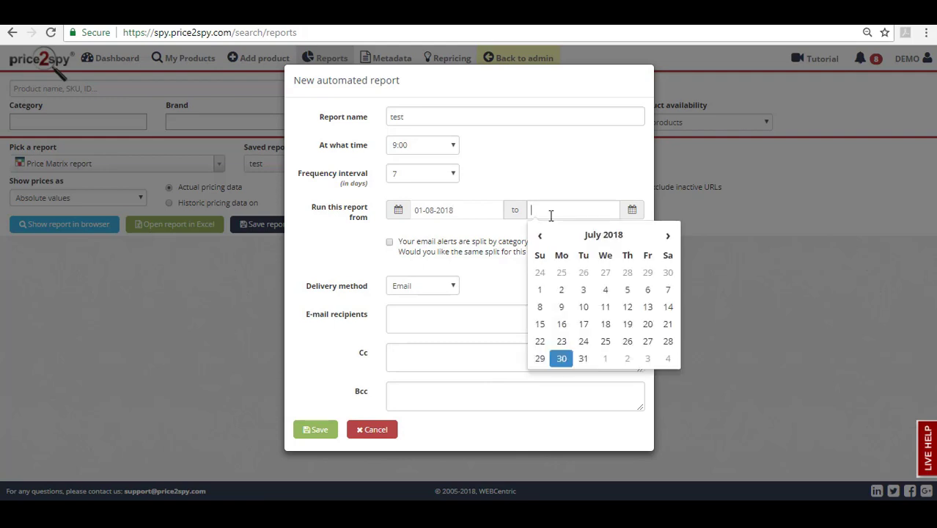
left_click(667, 358)
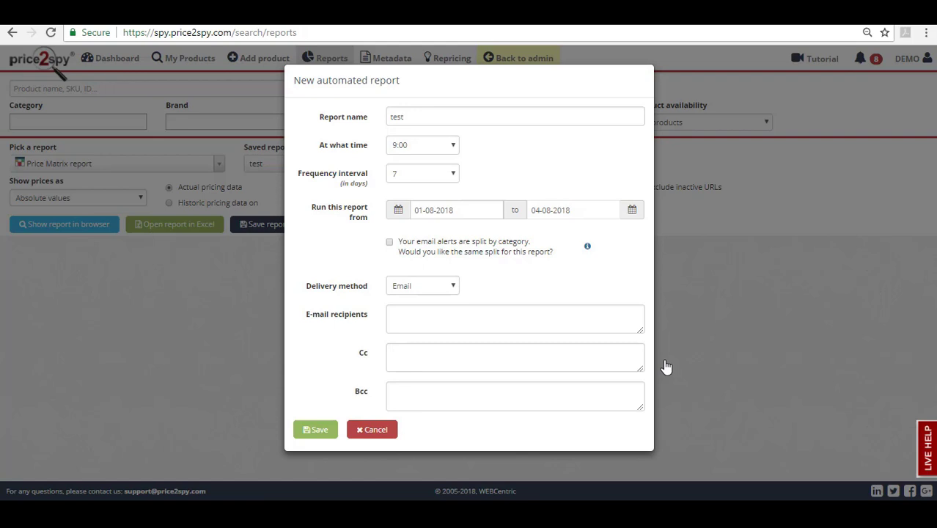
key("BackSpace")
key("BackSpace")
key("BackSpace")
key("BackSpace")
key("BackSpace")
key("BackSpace")
key("BackSpace")
key("BackSpace")
key("BackSpace")
key("BackSpace")
left_click(470, 207)
key("BackSpace")
key("BackSpace")
key("BackSpace")
key("BackSpace")
key("BackSpace")
key("BackSpace")
key("BackSpace")
key("BackSpace")
key("BackSpace")
key("BackSpace")
left_click(632, 286)
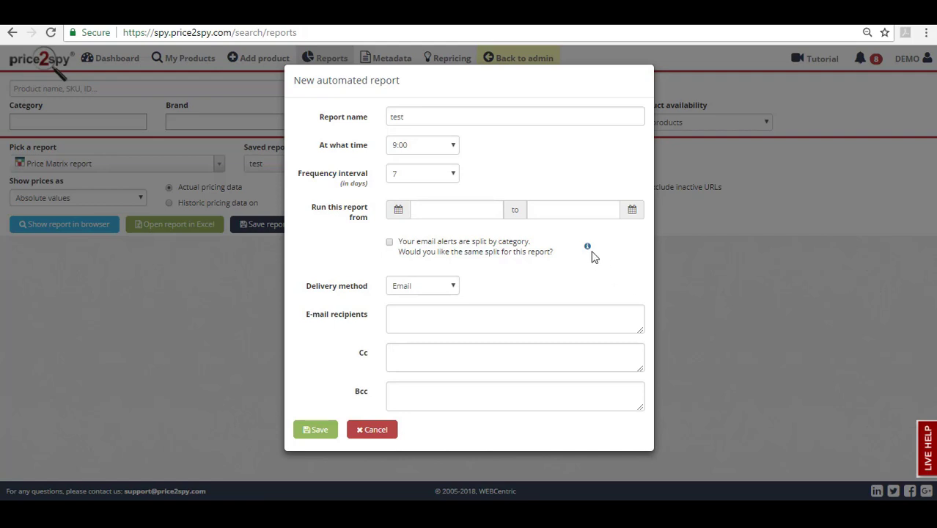
- Tick and then untick the 'same split by category' option, leaving the report unsplit
mouse_move(588, 247)
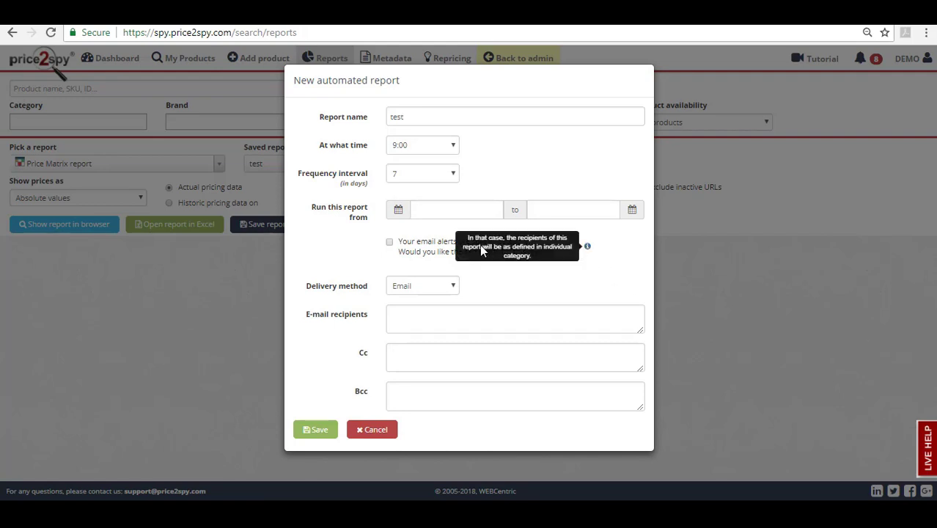
left_click(390, 243)
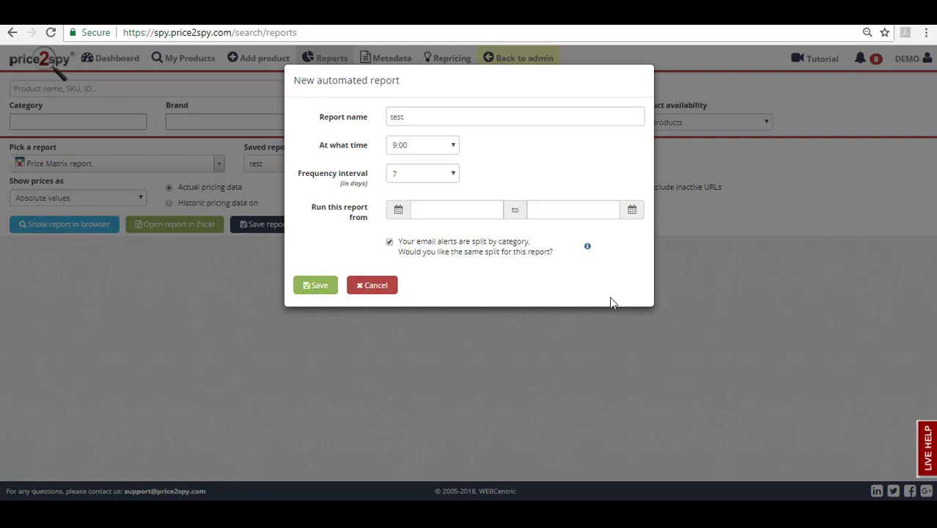
left_click(389, 242)
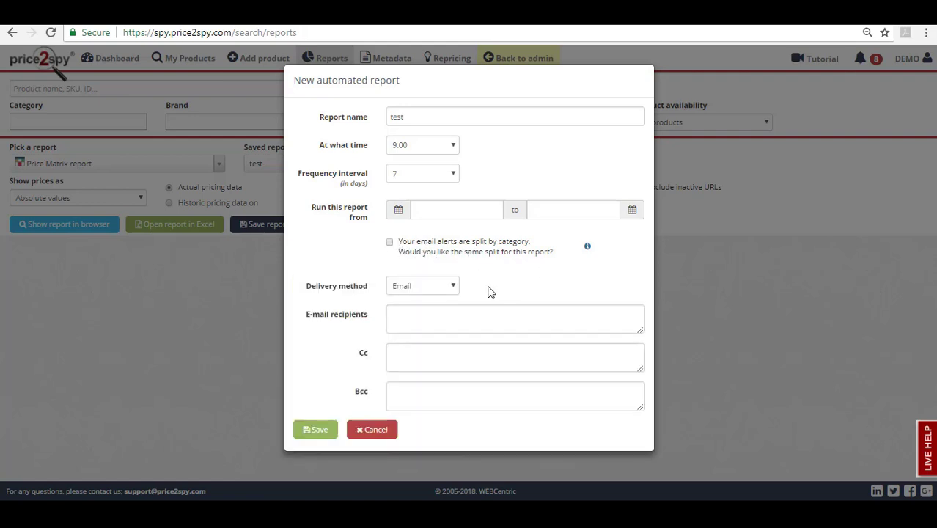
- Choose Email delivery and enter the demo account's e-mail address as recipient, leaving Cc and Bcc empty
left_click(452, 288)
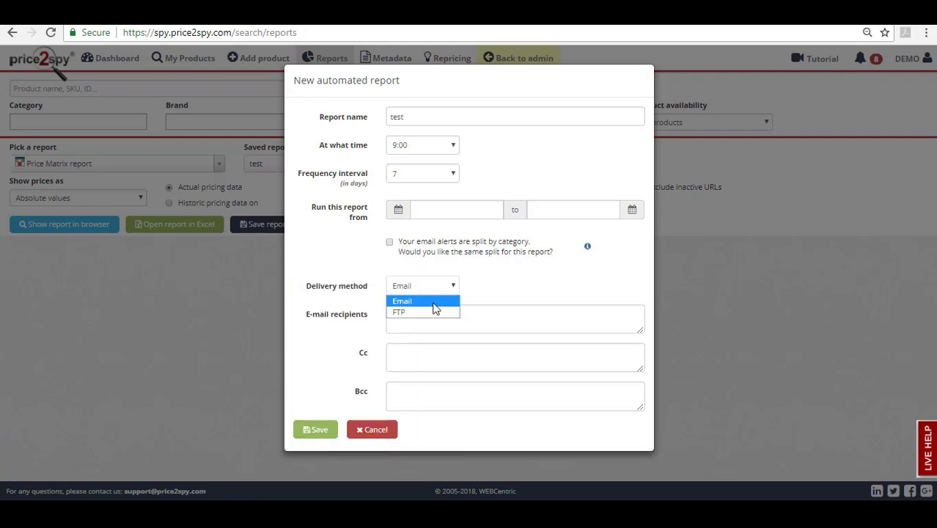
left_click(435, 308)
left_click(431, 322)
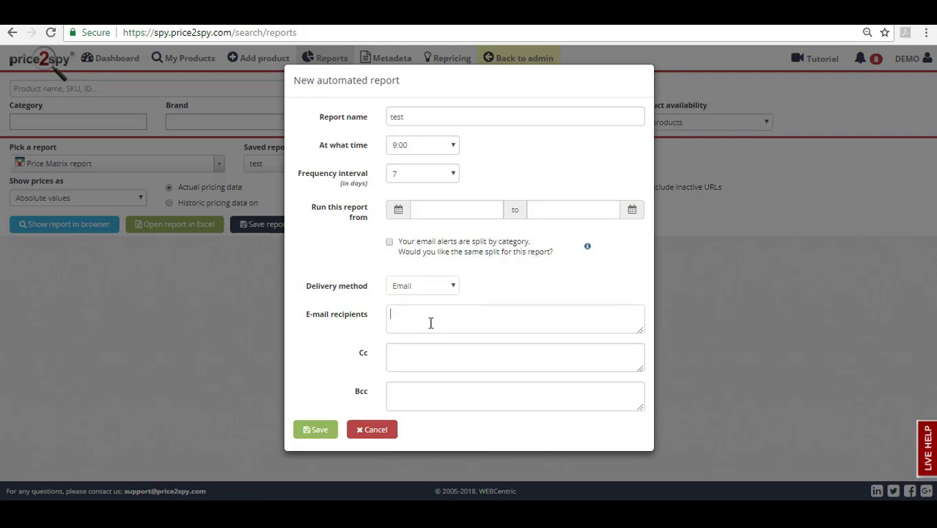
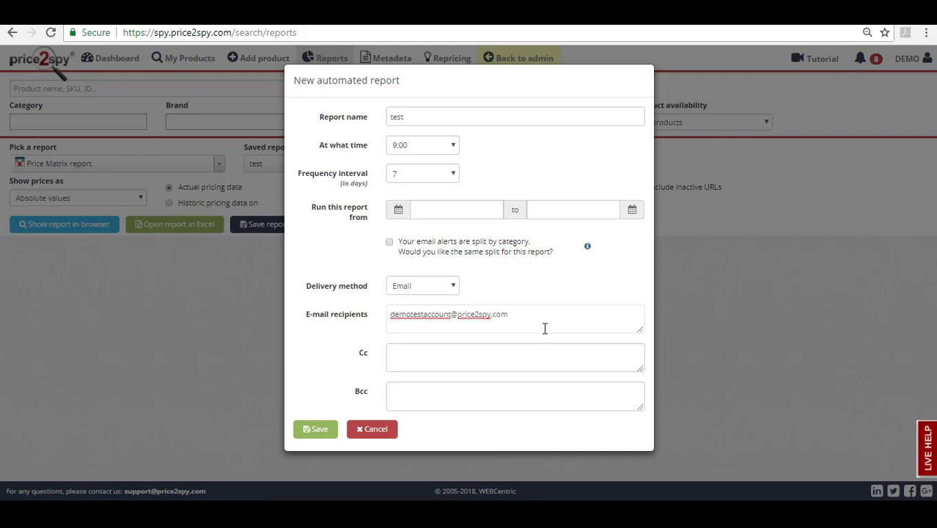
left_click(504, 349)
left_click(479, 397)
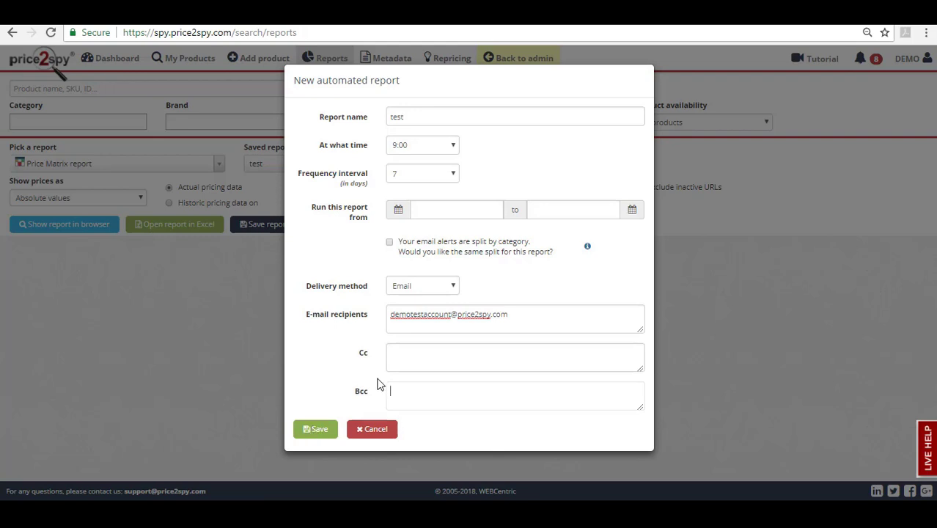
left_click(433, 291)
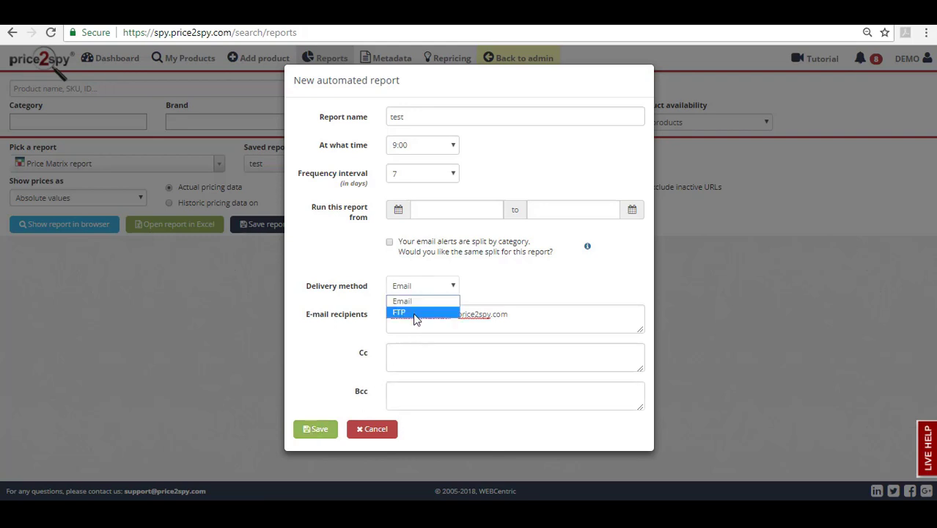
- Switch delivery to FTP and look over the username, password, host, port, folder and file name fields
left_click(414, 314)
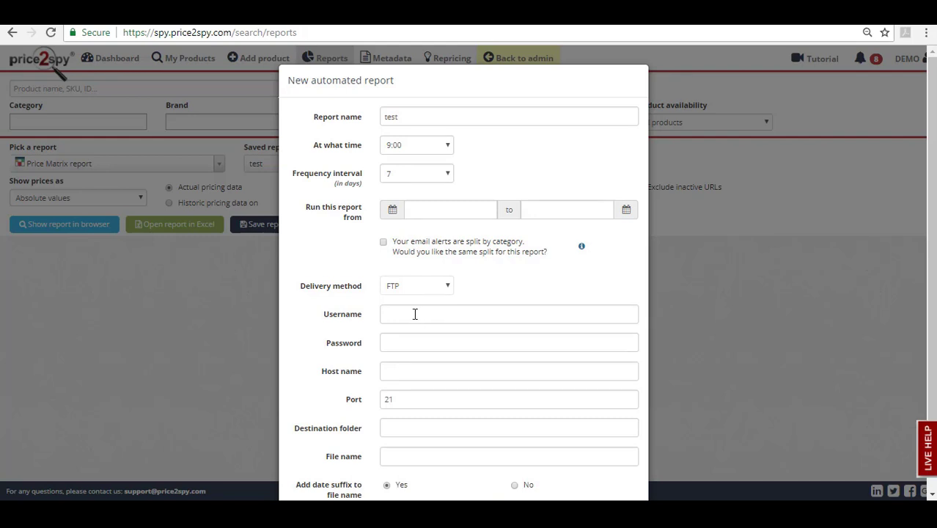
left_click(414, 315)
left_click(420, 341)
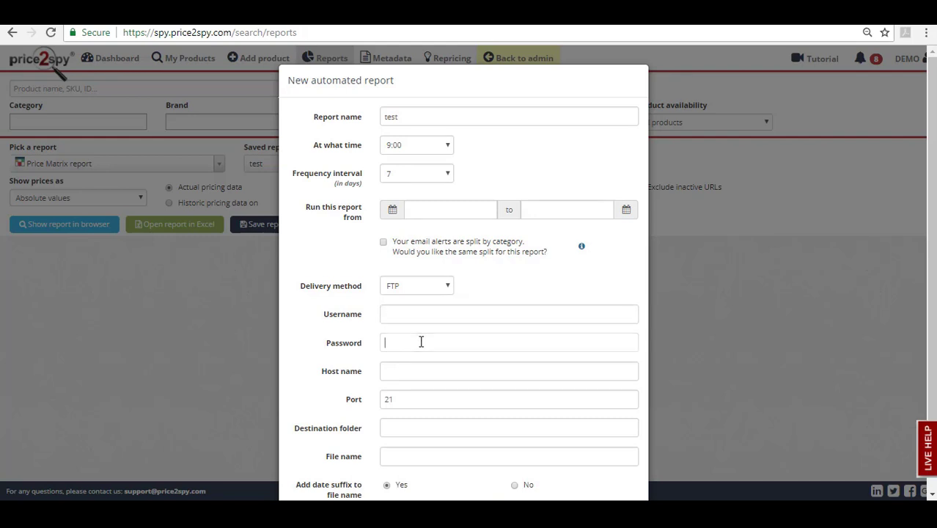
left_click(419, 370)
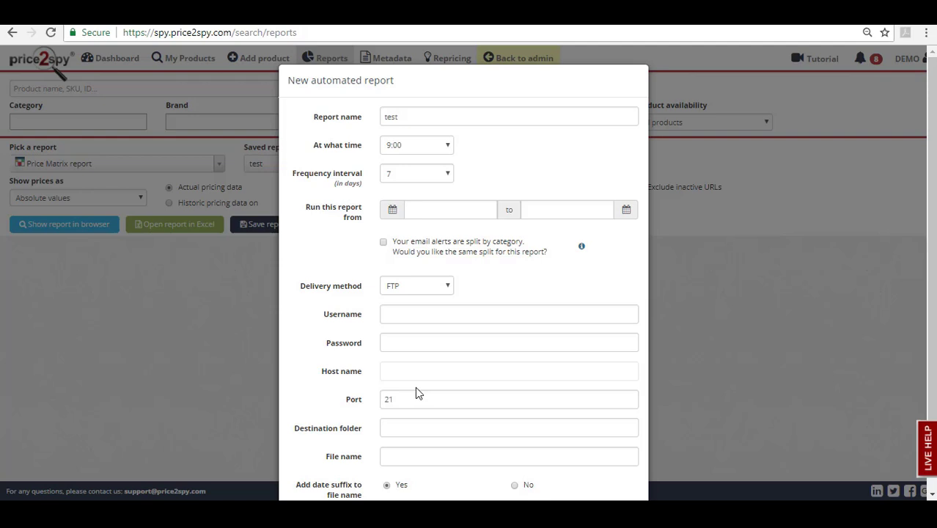
left_click(416, 395)
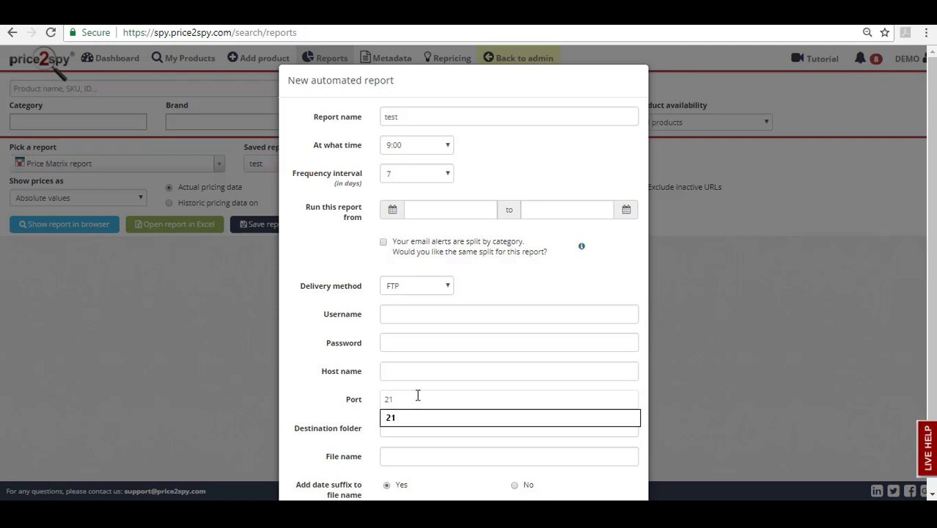
left_click(407, 434)
left_click(406, 454)
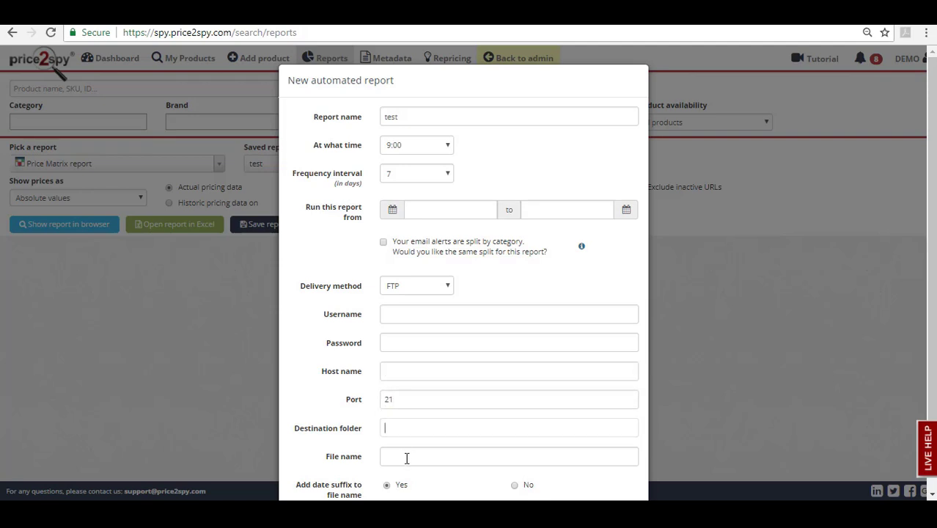
scroll(407, 454, "down", 1)
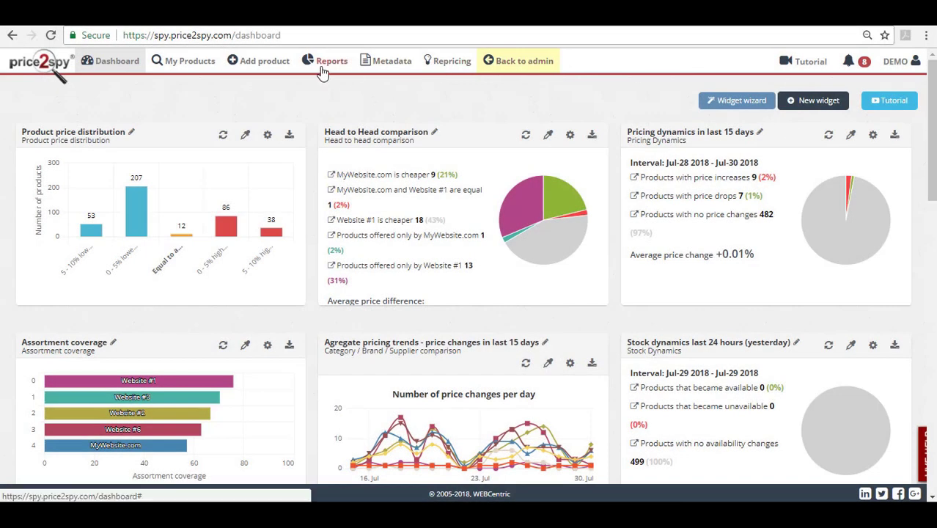
- Open Automated reports, check the delivery icons, and open then cancel the Test report's settings
left_click(322, 63)
left_click(324, 117)
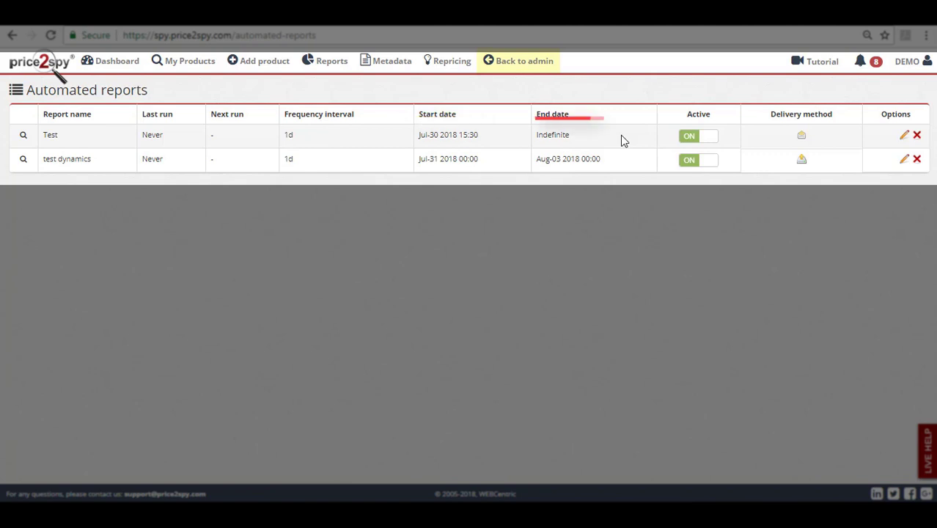
mouse_move(801, 142)
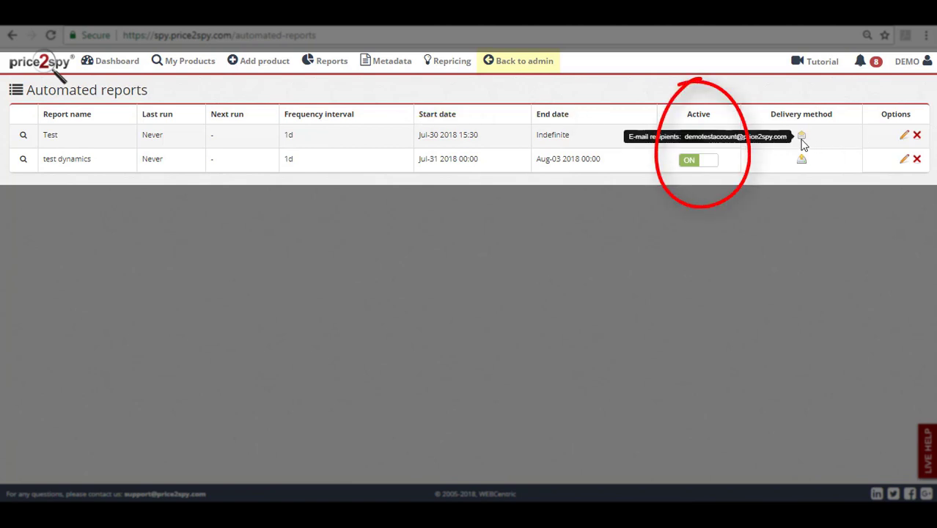
mouse_move(803, 160)
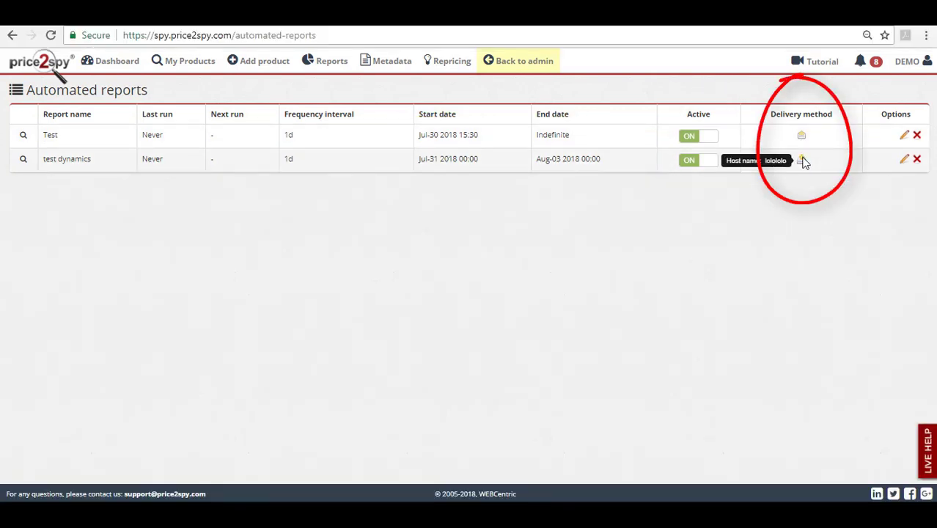
left_click(905, 137)
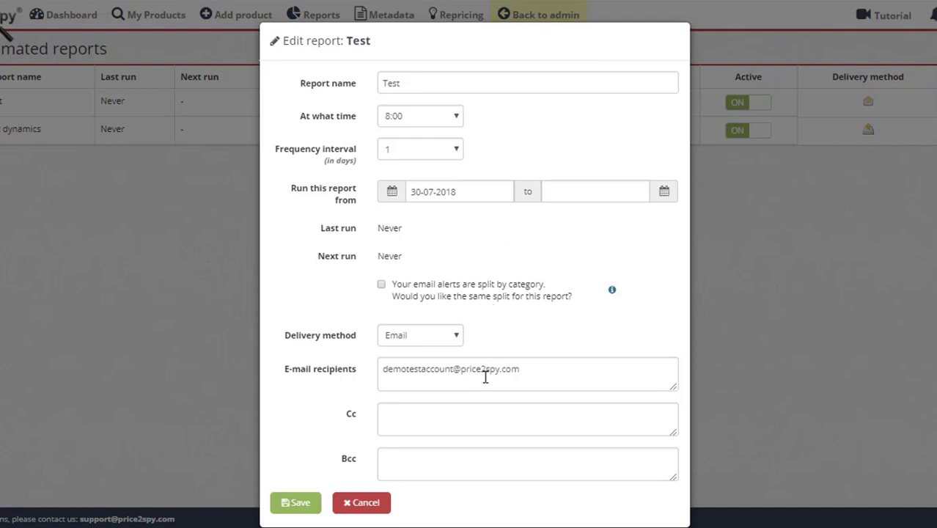
left_click(883, 425)
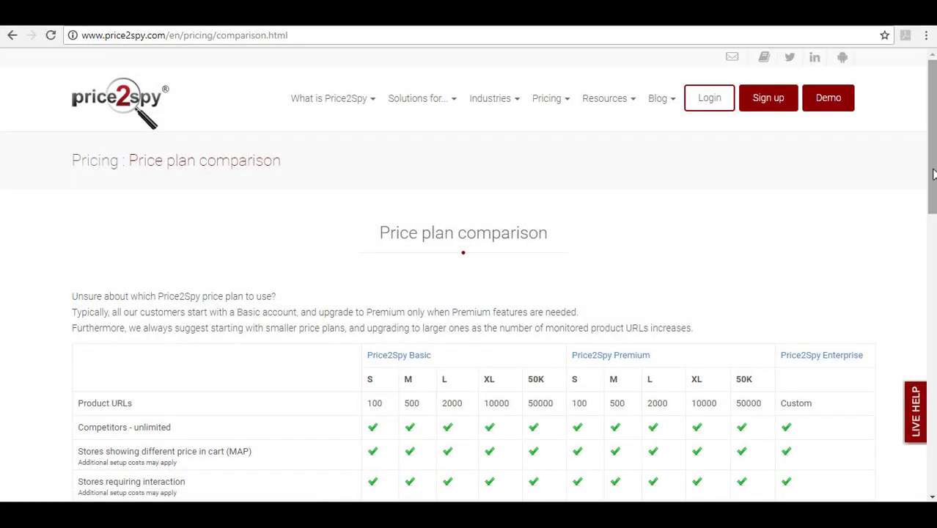
- Scroll the plan comparison down to the prices and automated-report limits per plan
left_click_drag(933, 174, 933, 266)
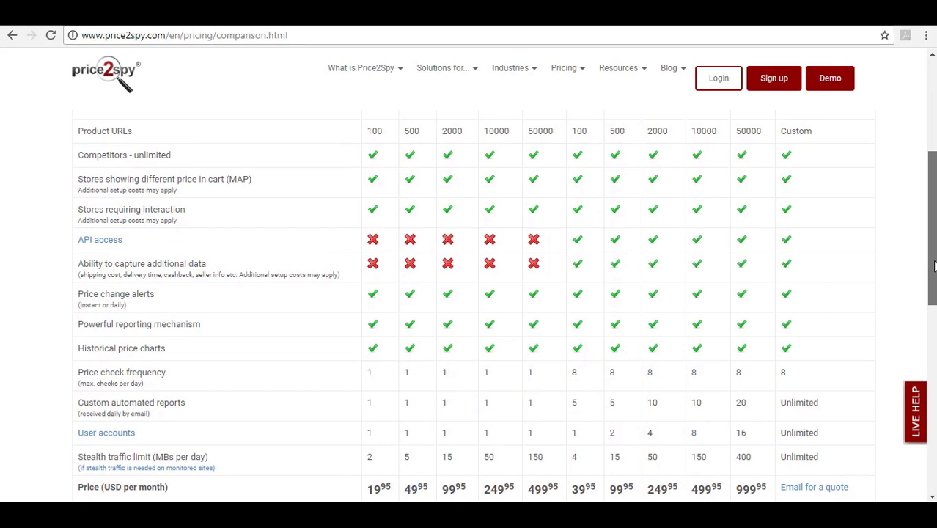